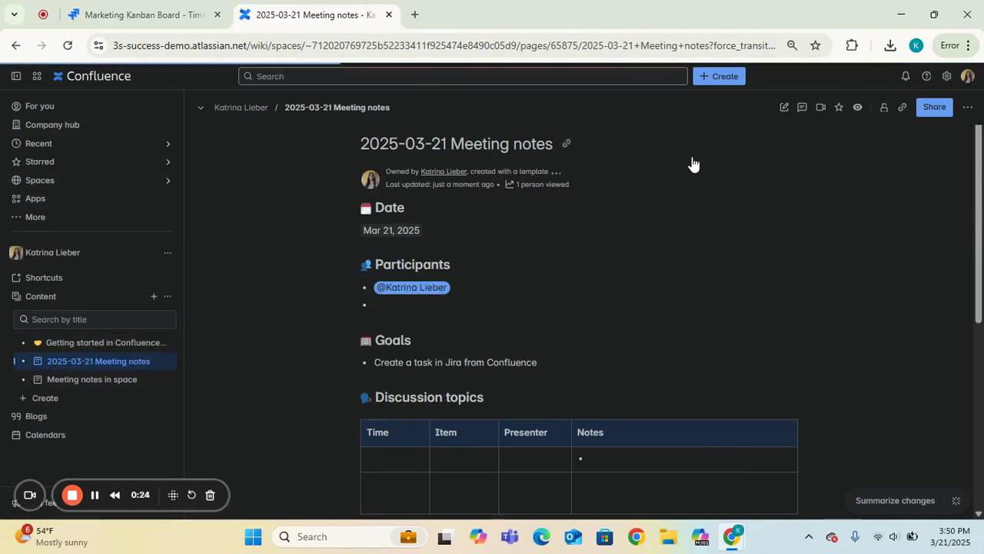
Open the 2025-03-21 meeting notes for editing and select the action item about recording and editing the Jira task video
click(784, 109)
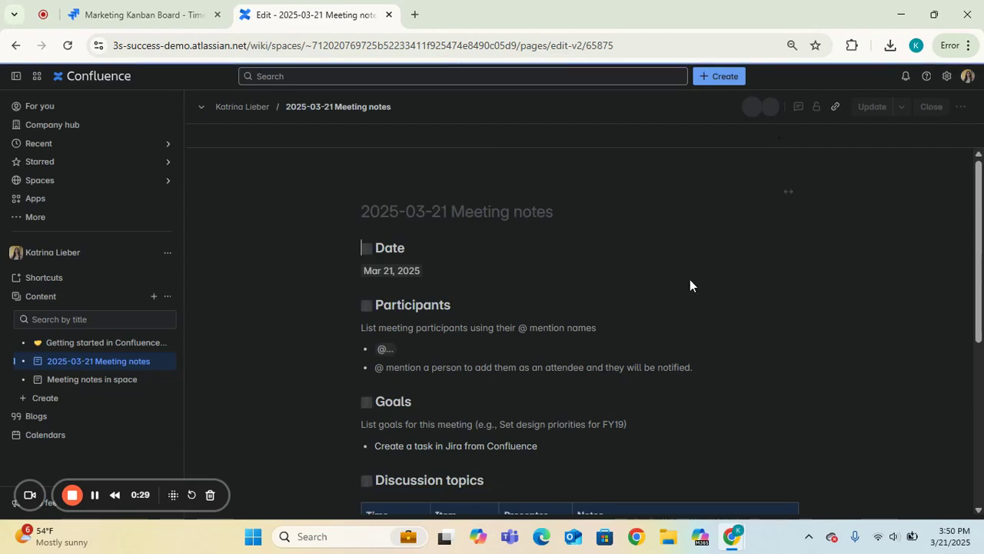
drag(974, 209, 974, 365)
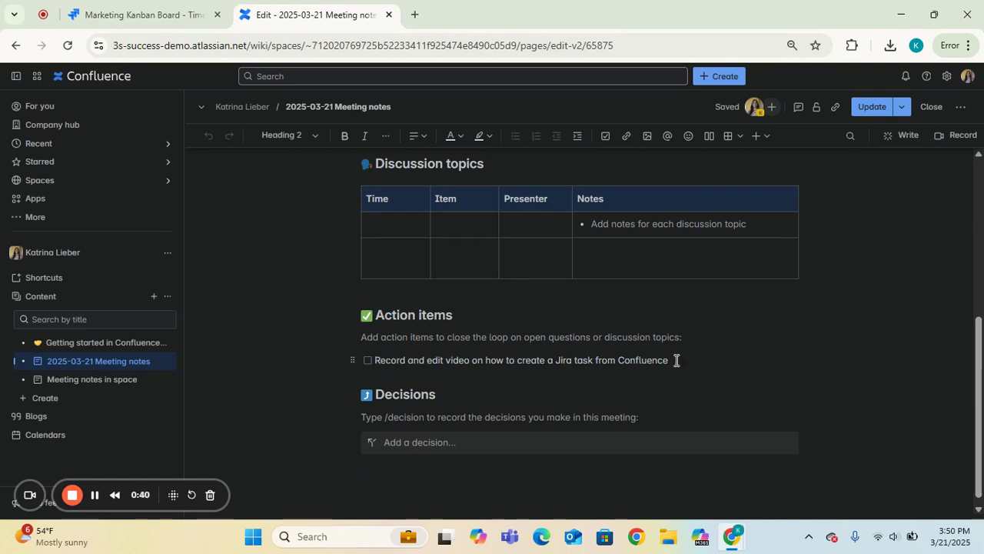
drag(669, 360, 376, 356)
key(ctrl+c)
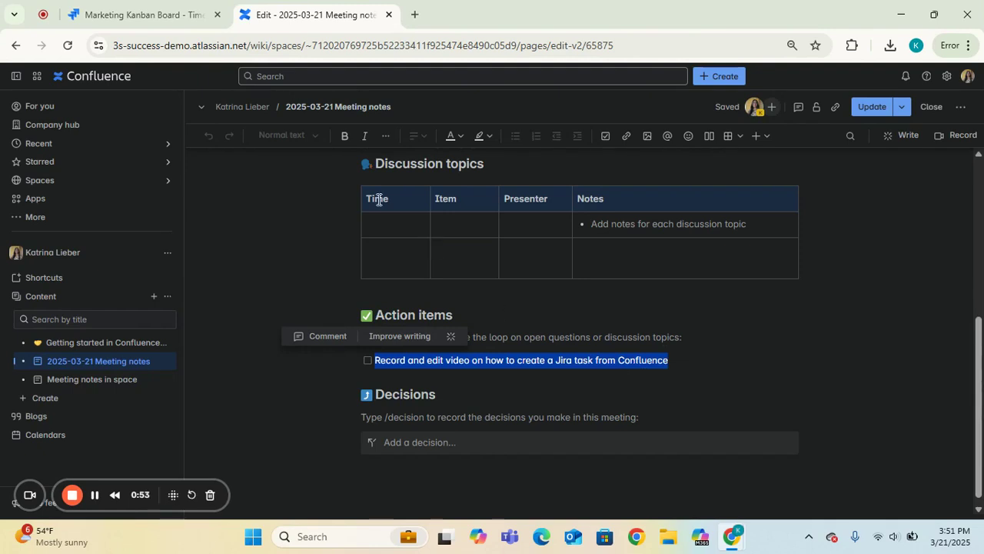
click(157, 22)
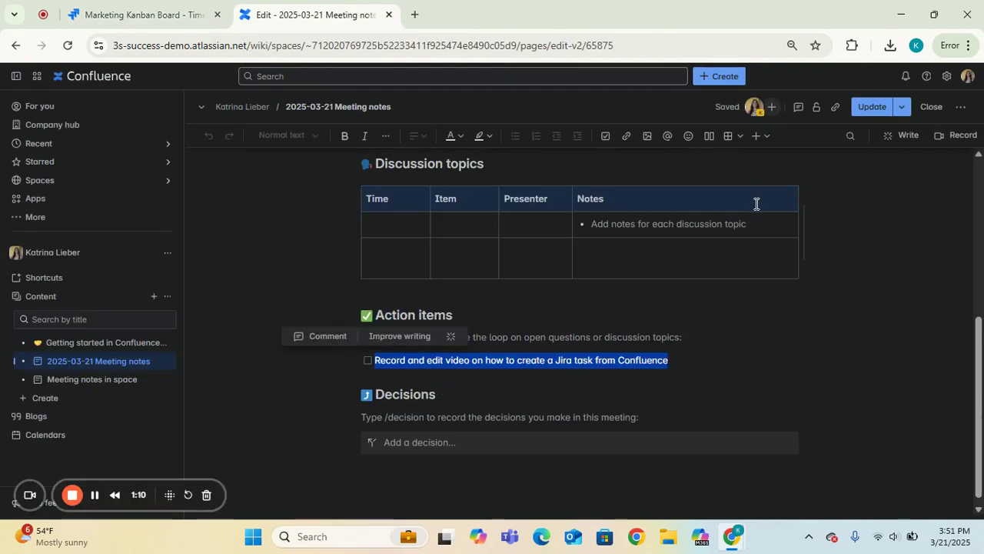
Start creating a Jira issue inline from the selected action item, using the Create Jira issue element
click(760, 137)
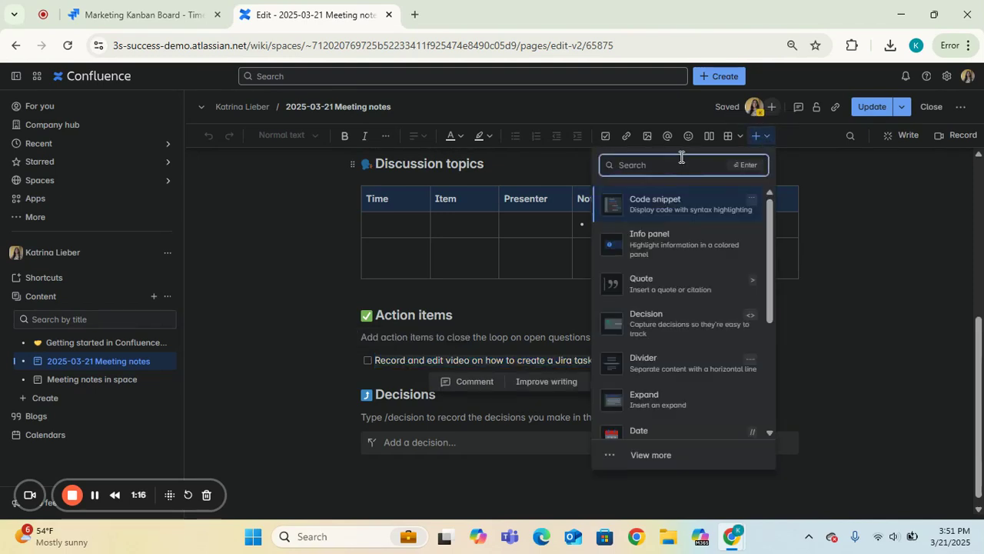
text(Jira)
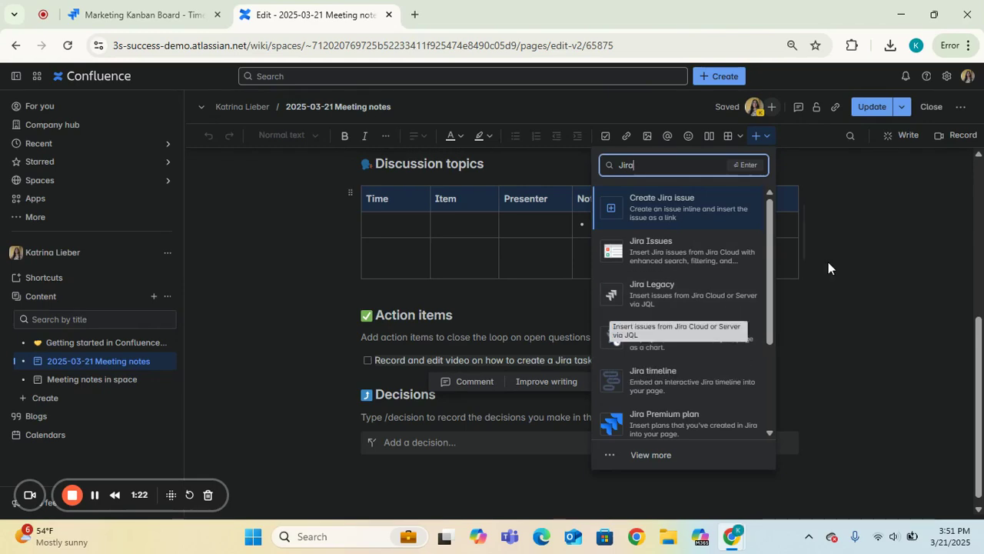
click(670, 215)
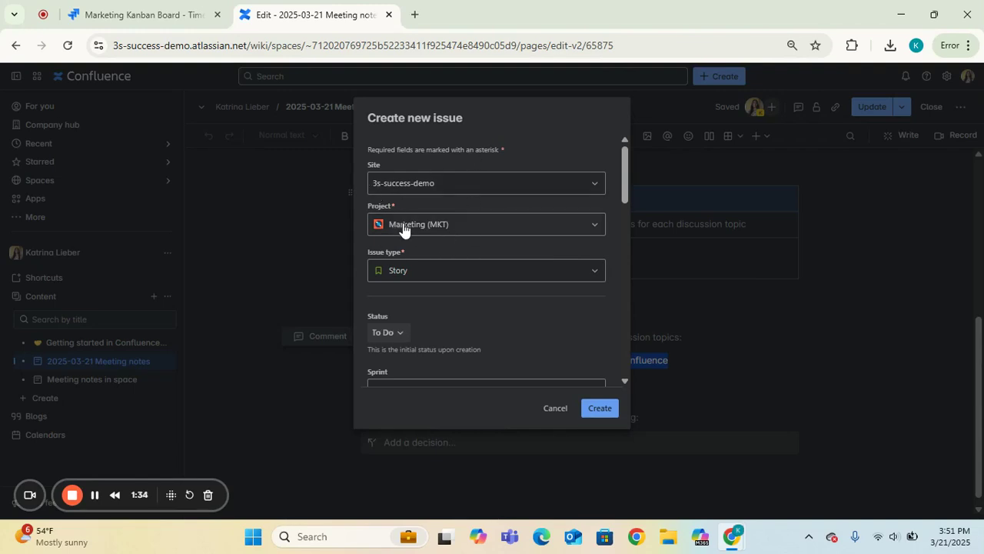
Set the new issue's project to Marketing (MKT) and its issue type to Task
click(471, 234)
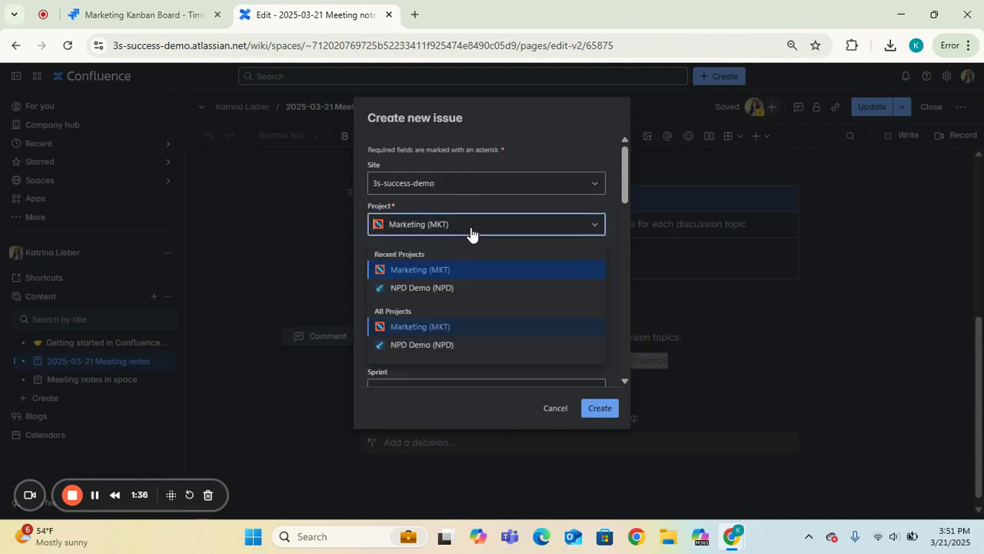
click(443, 270)
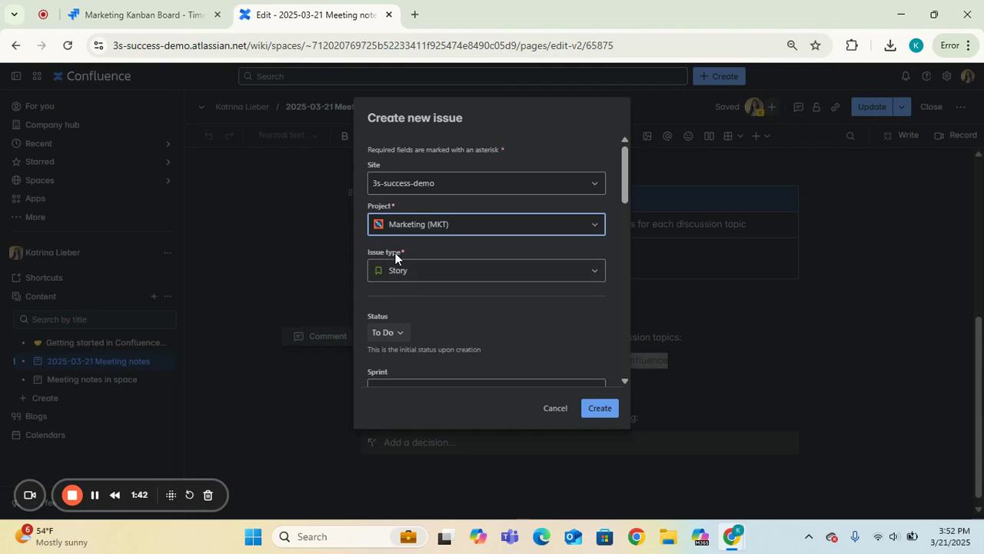
click(432, 278)
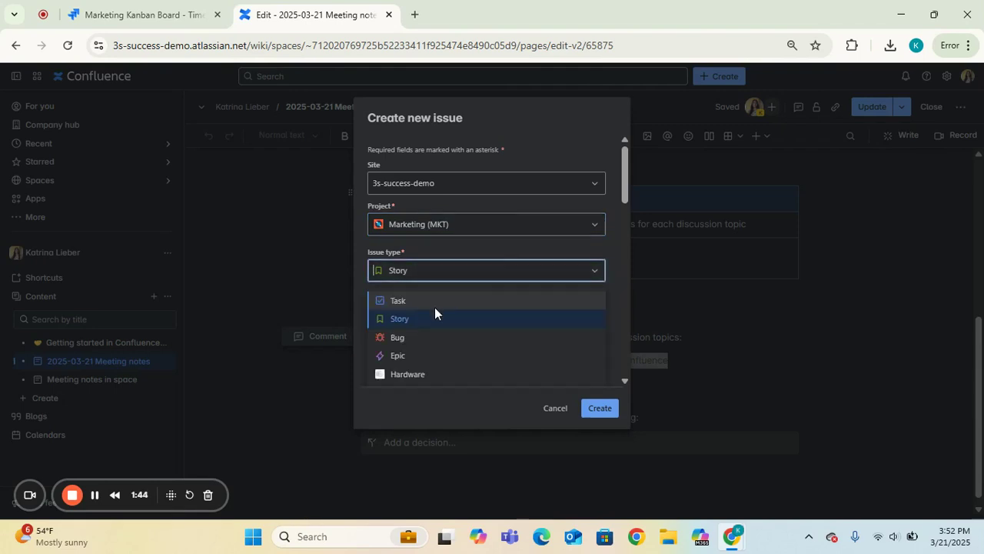
click(432, 304)
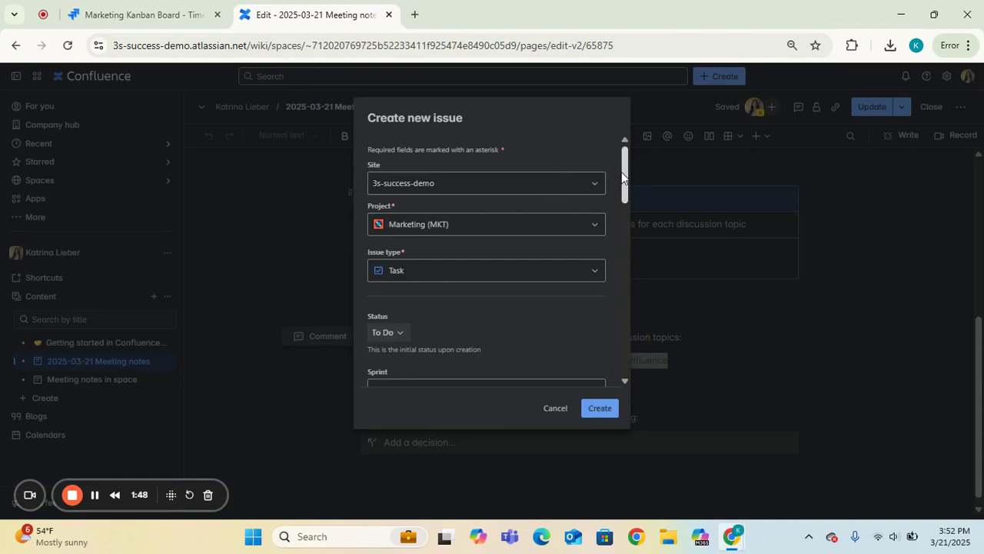
Fill in the issue summary with the action item text "Record and edit video on how to create a Jira task from Confluence"
drag(621, 171, 628, 202)
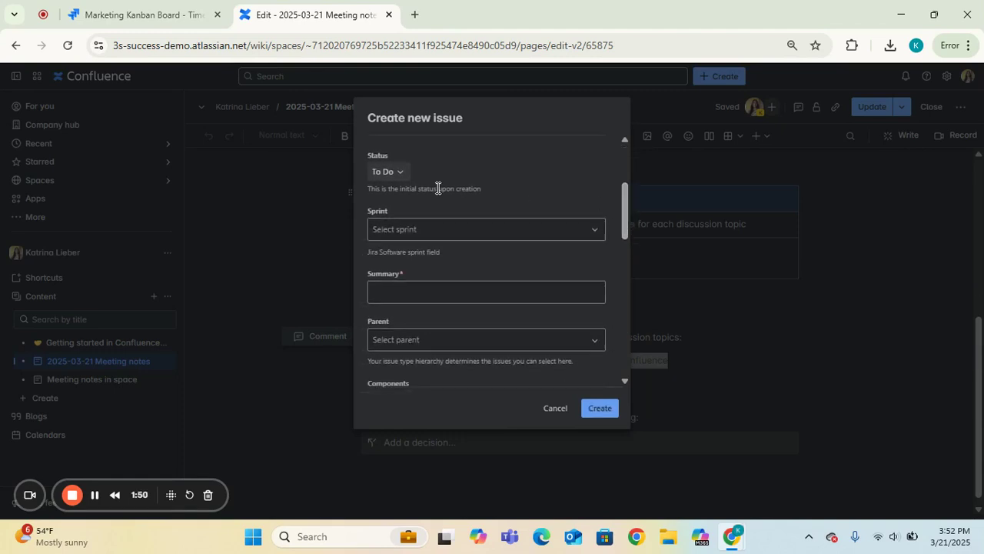
click(443, 296)
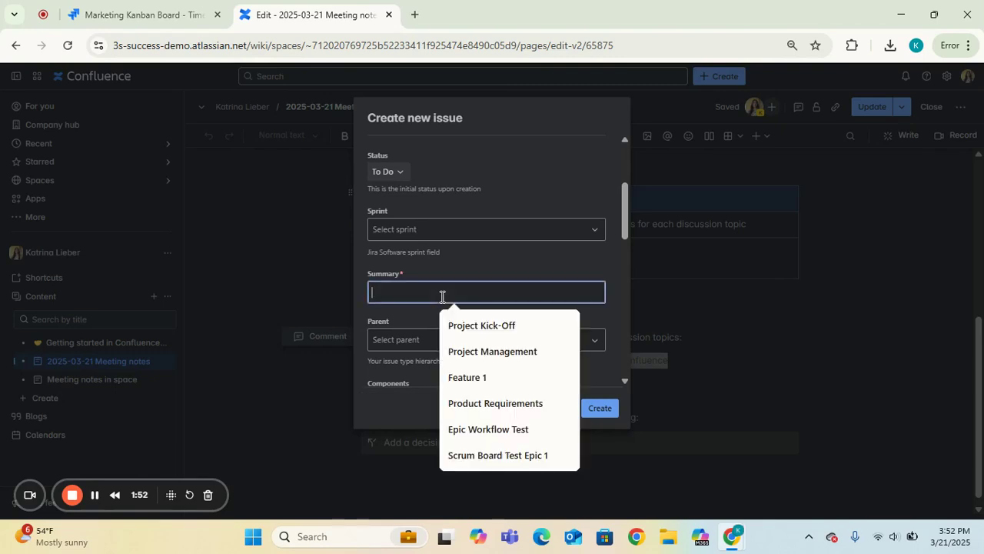
key(ctrl+v)
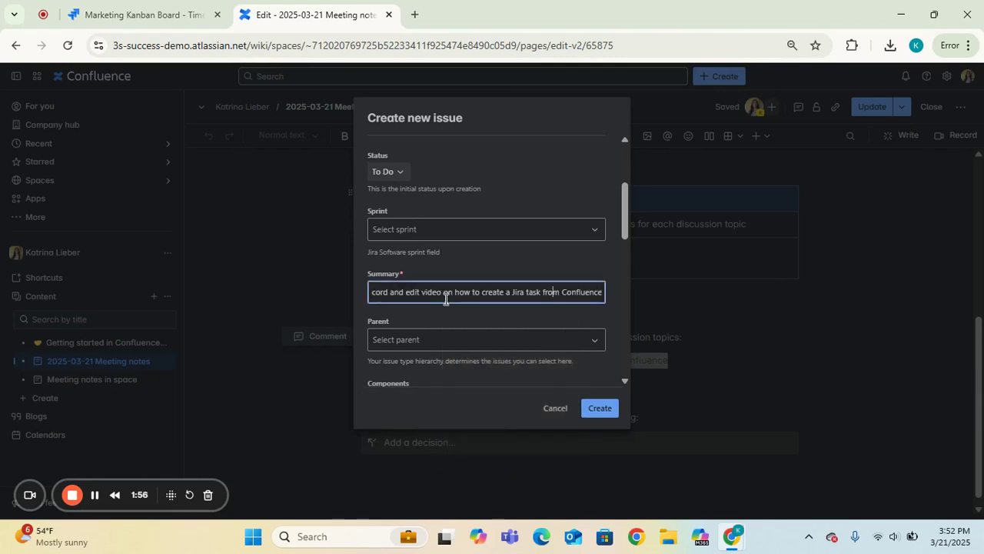
key(Home)
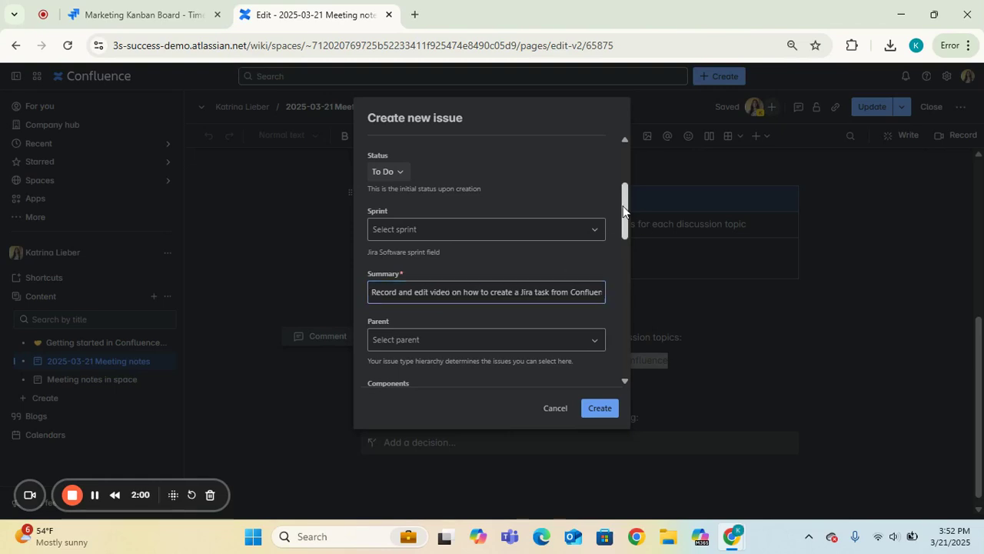
Set the issue's parent to the epic MKT-1 Create Videos for Youtube Channel
scroll(627, 244, down, 2)
click(513, 206)
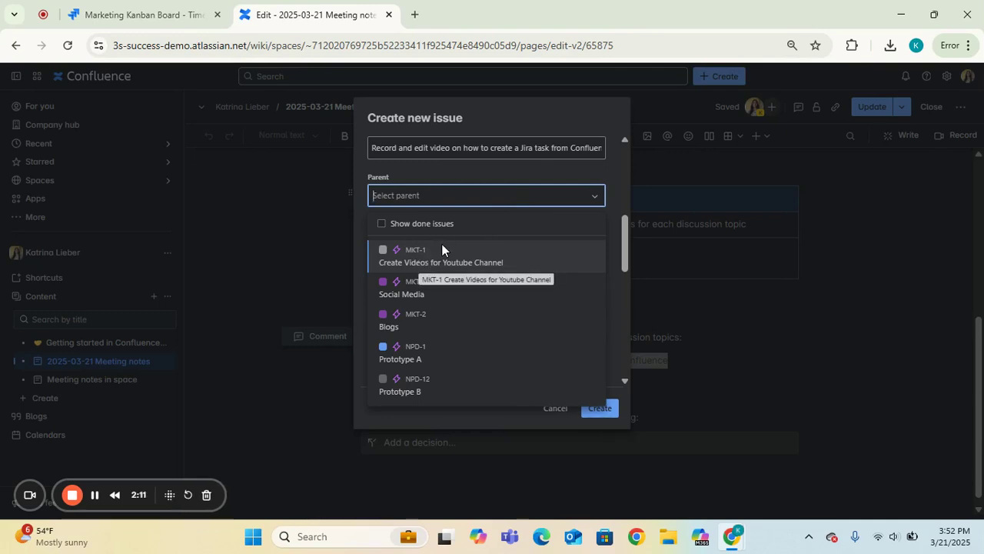
click(431, 260)
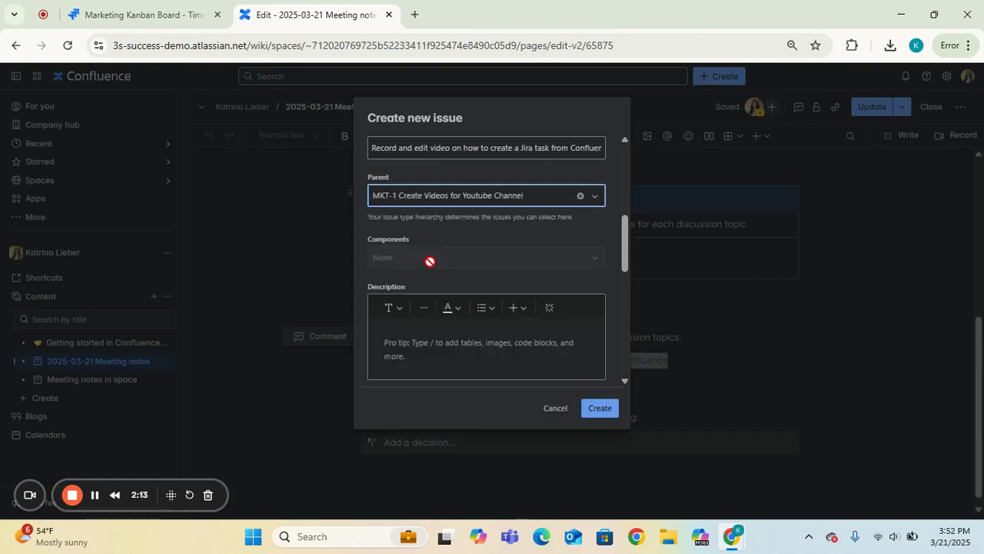
Try searching the parent issues by the key MKT-1 and clear the search text
click(389, 202)
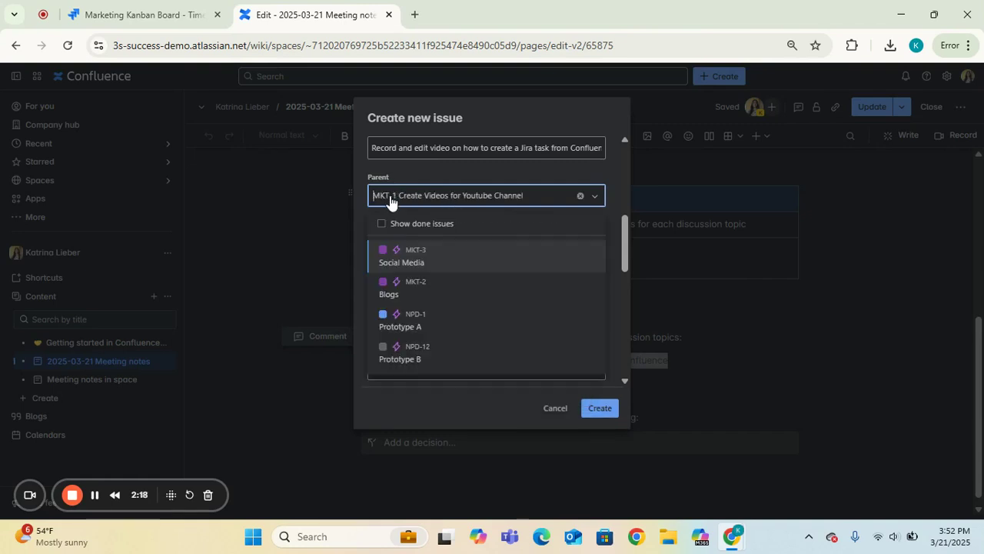
text(MKT-)
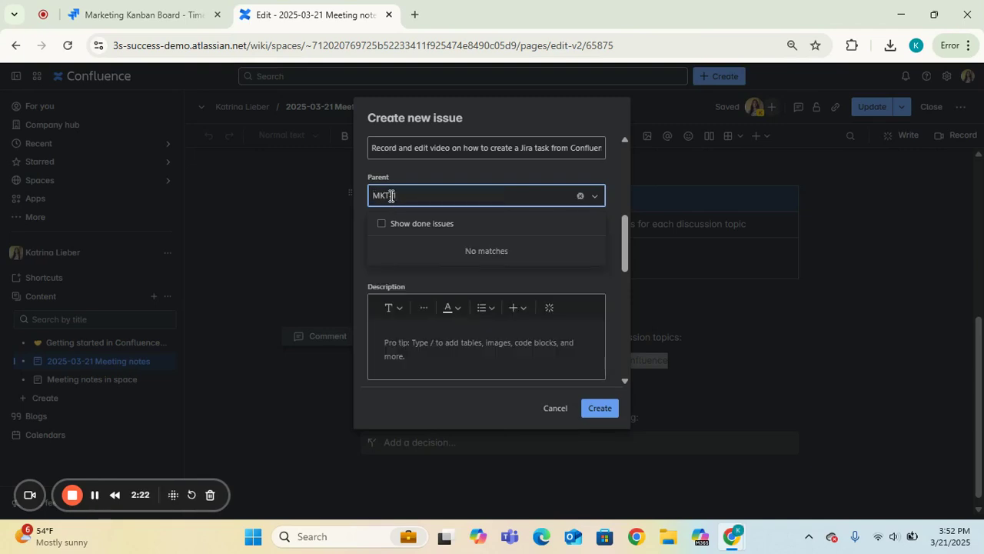
key(BackSpace)
key(BackSpace)
key(BackSpace)
key(BackSpace)
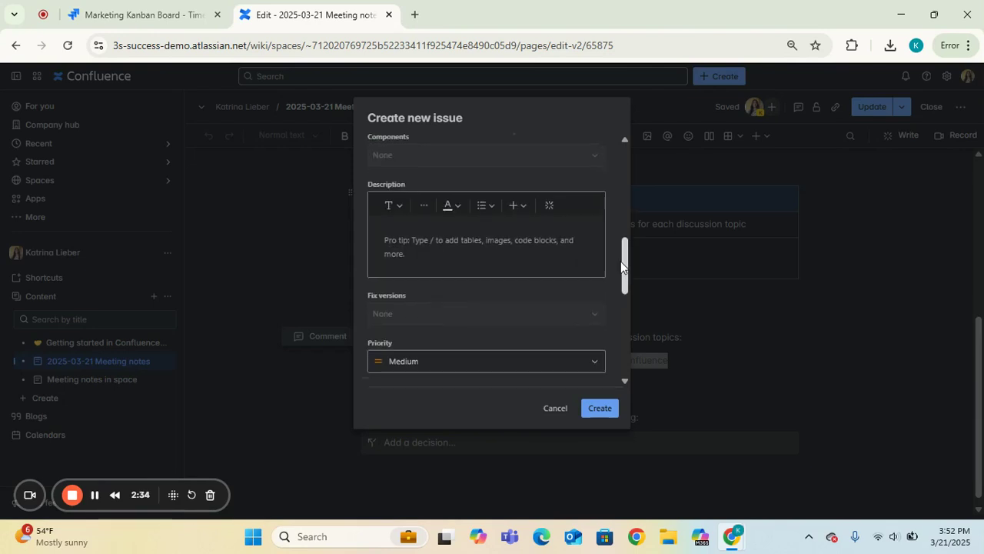
Assign the new issue to yourself and create it
scroll(621, 281, down, 3)
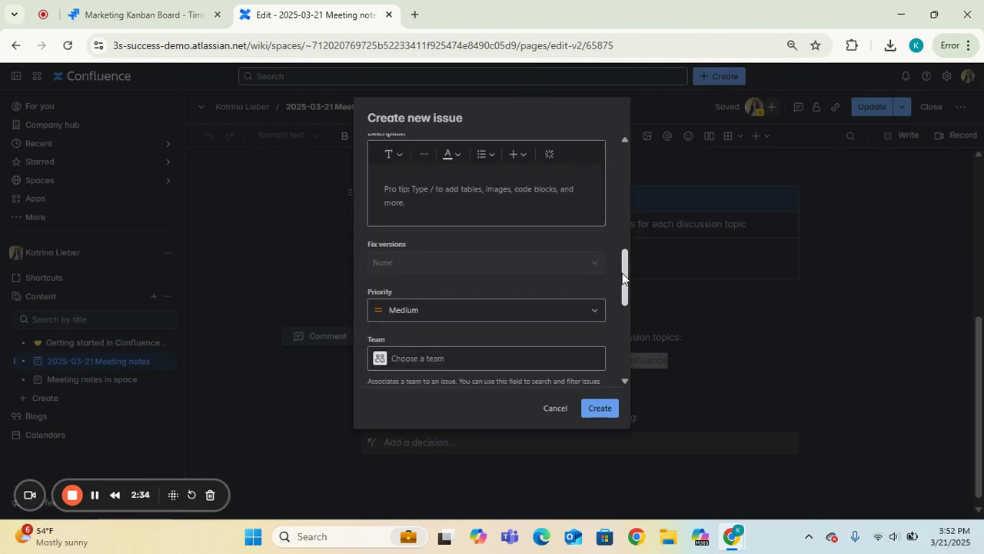
scroll(618, 290, down, 1)
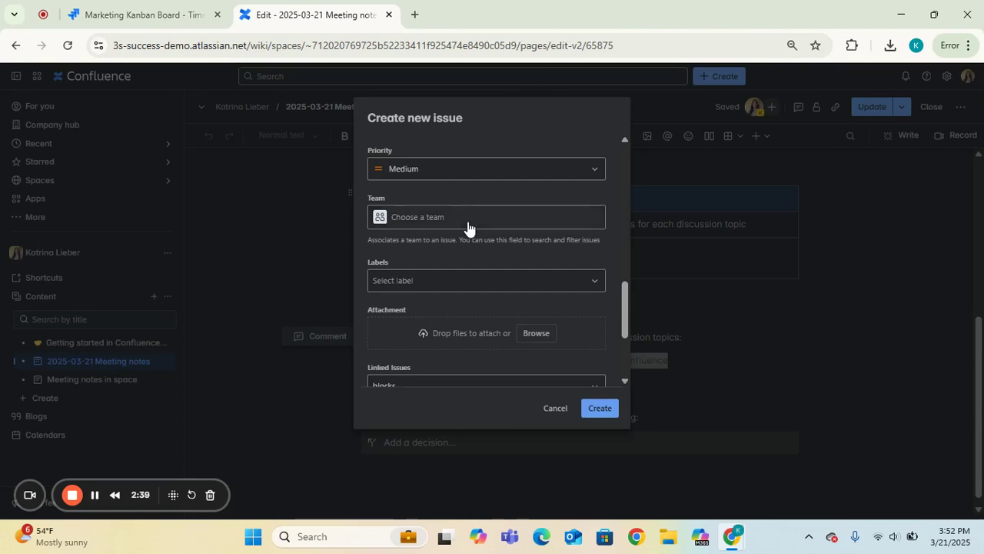
scroll(624, 315, down, 2)
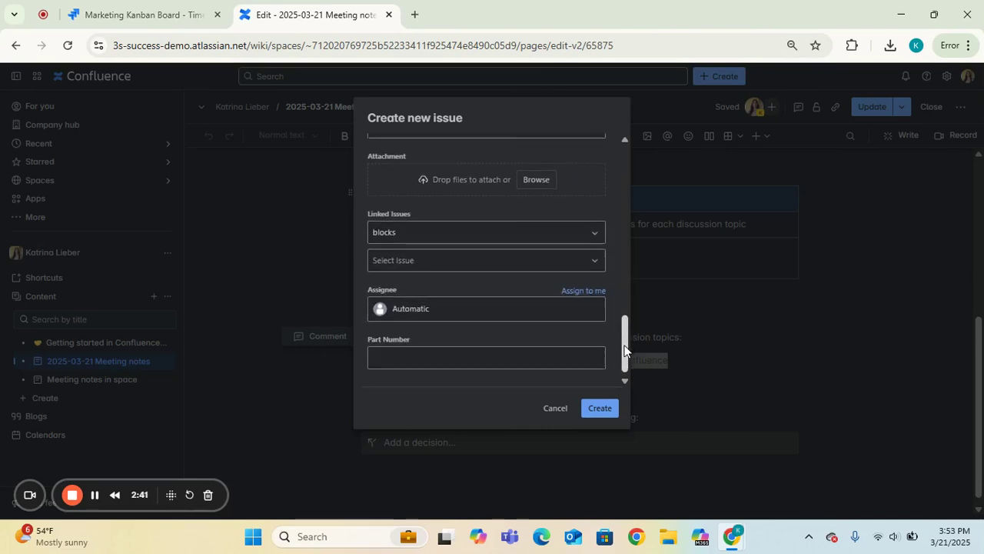
click(574, 290)
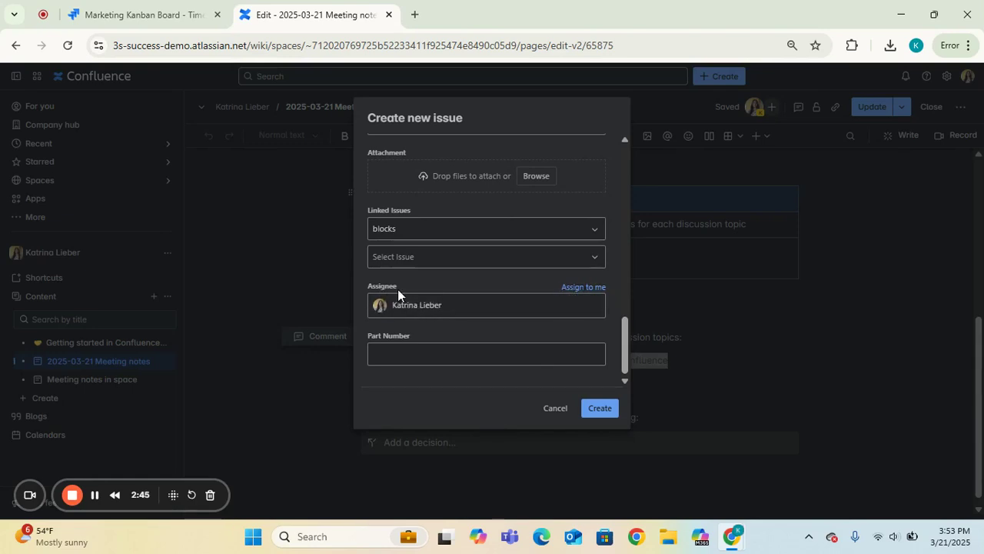
click(599, 407)
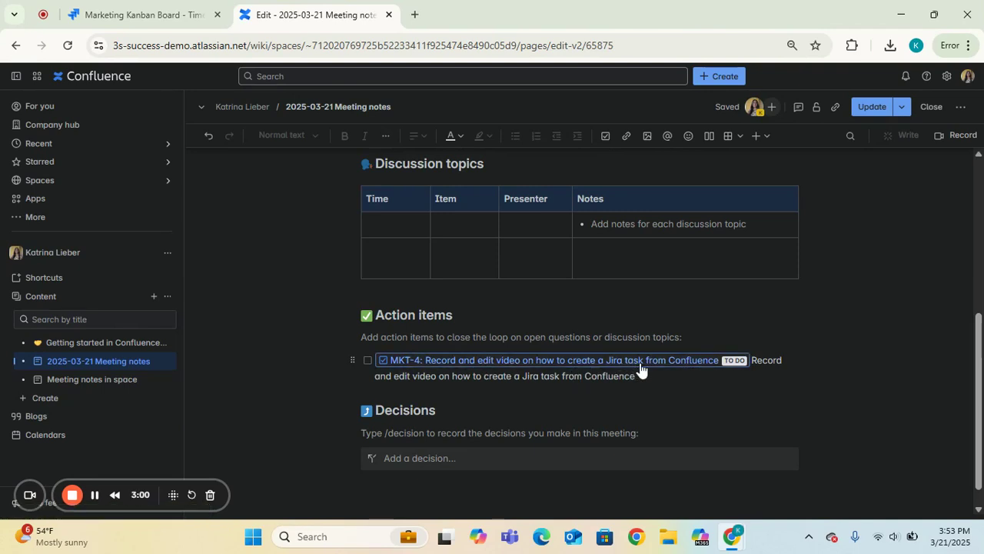
Publish the updated meeting notes and open the linked MKT-4 issue from the action items
click(685, 377)
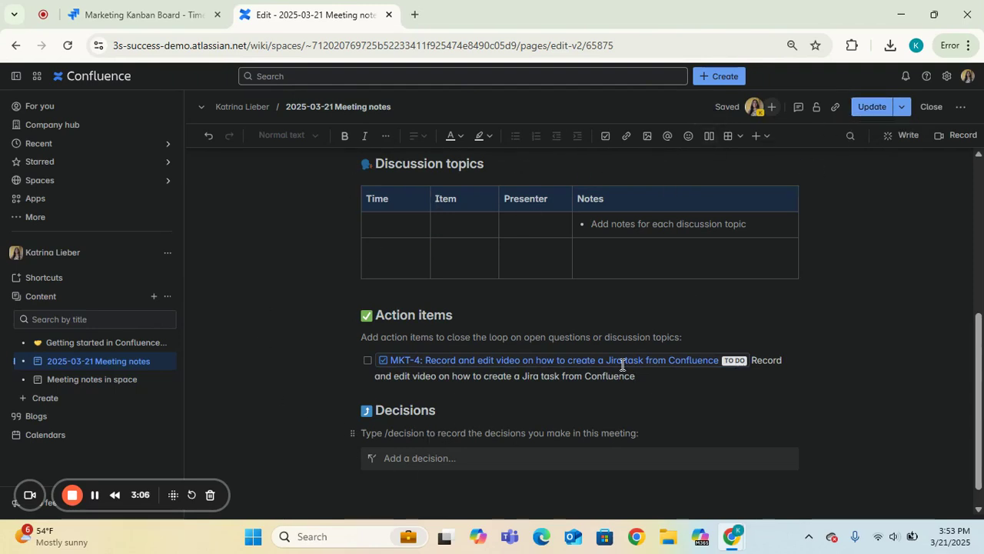
click(864, 110)
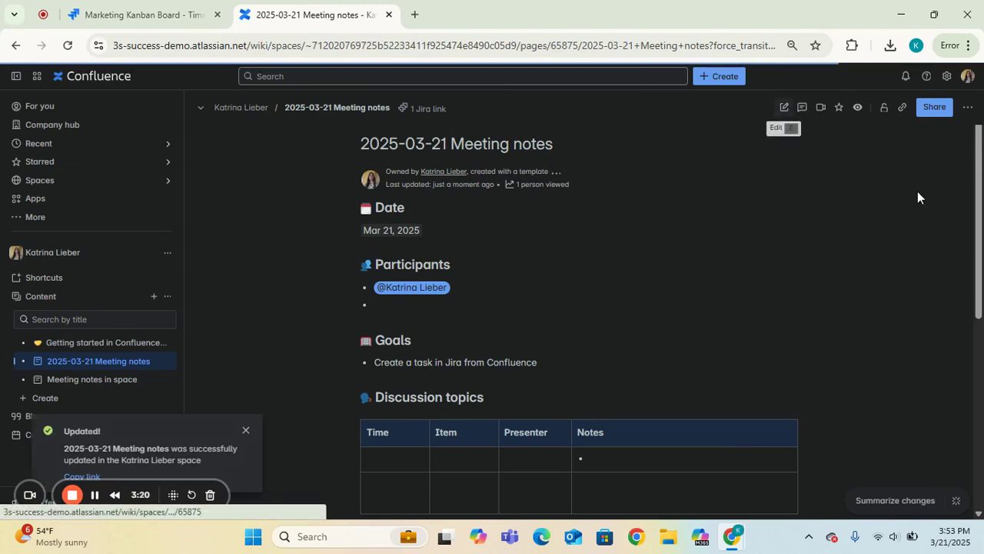
drag(973, 202, 966, 309)
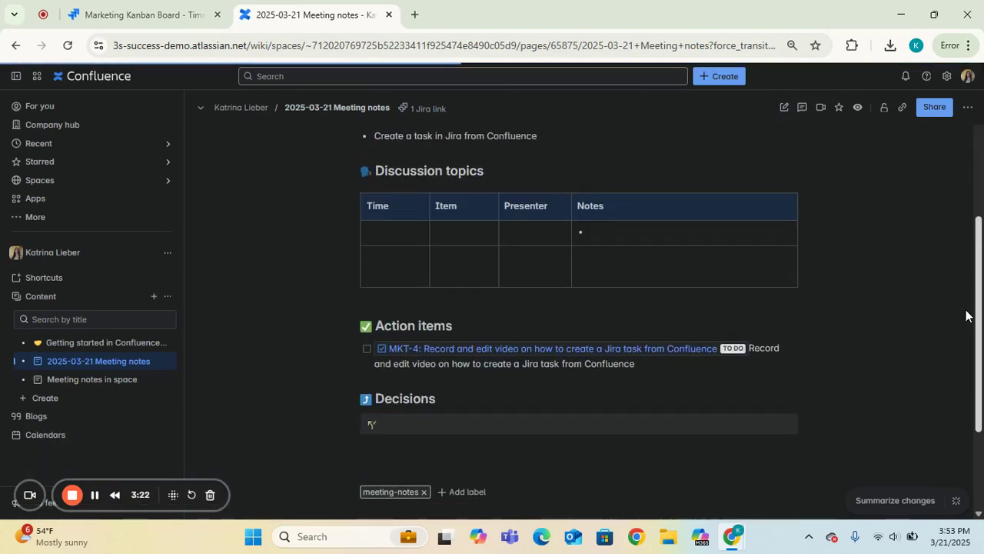
click(412, 348)
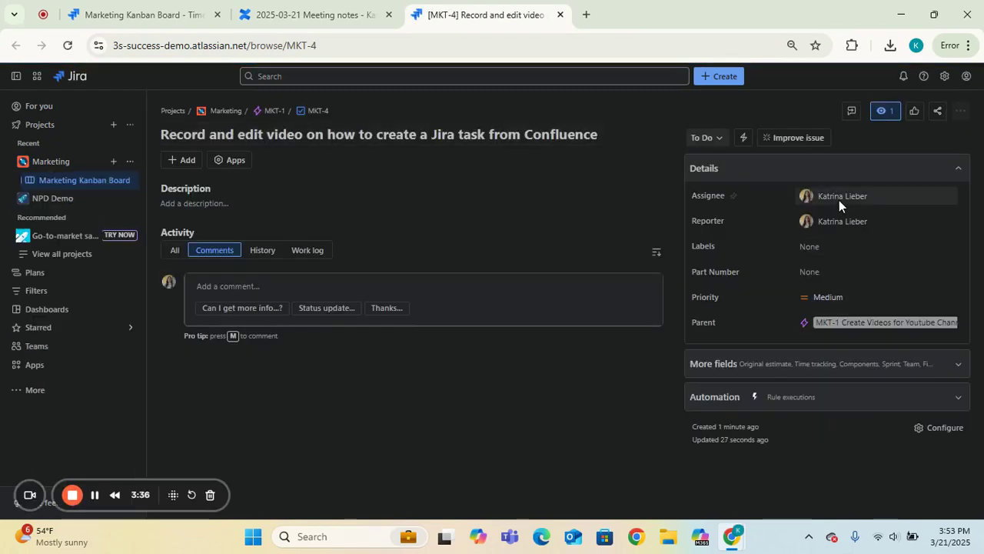
Switch to the Marketing Kanban Board timeline, reload it and expand the MKT-1 epic to show its child issues
click(139, 10)
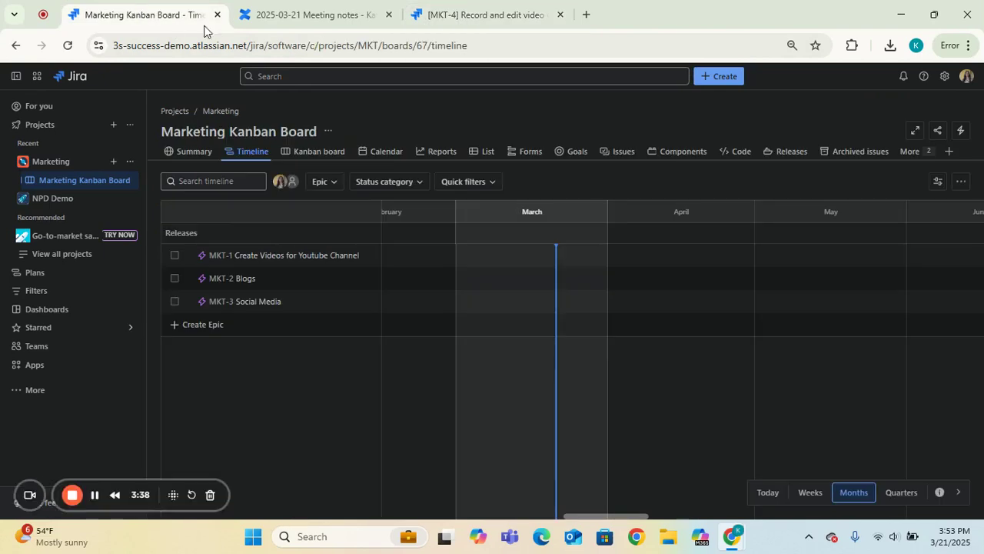
click(67, 48)
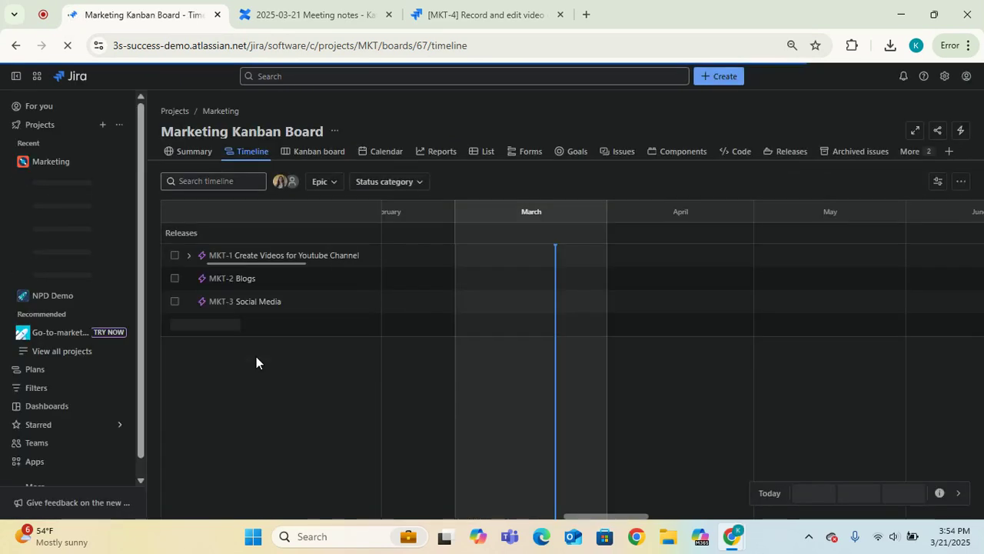
click(189, 257)
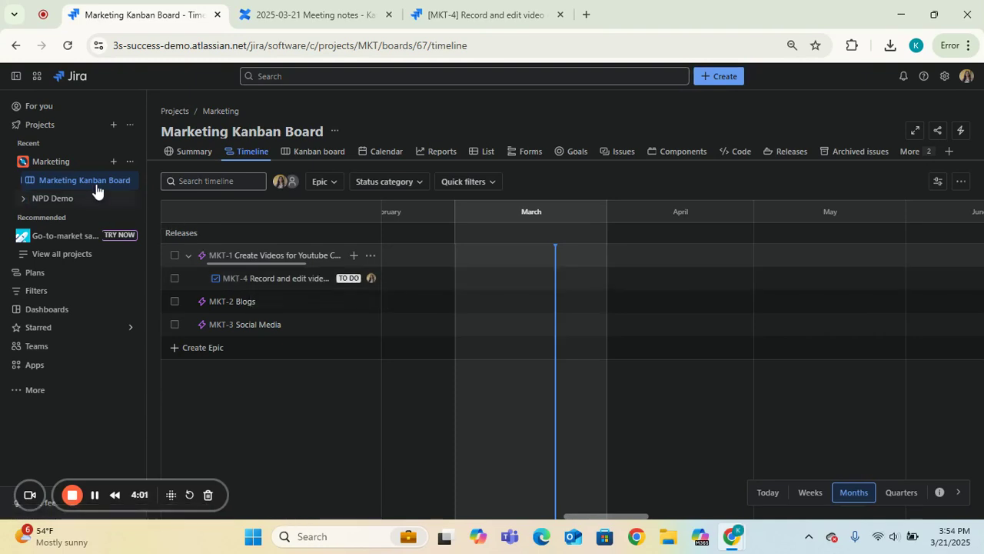
Open the Kanban board and move the MKT-4 card from To Do to In Progress
click(296, 153)
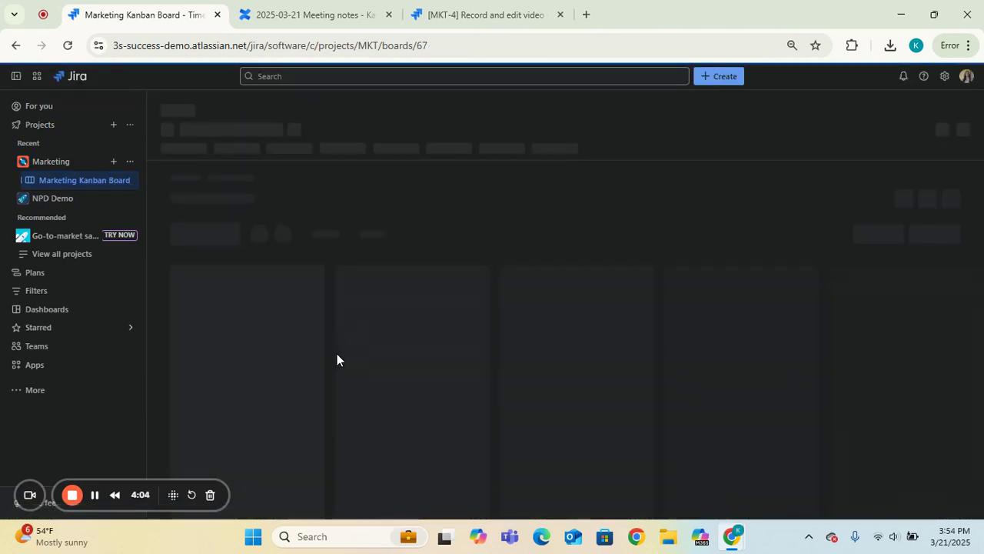
drag(248, 287, 370, 264)
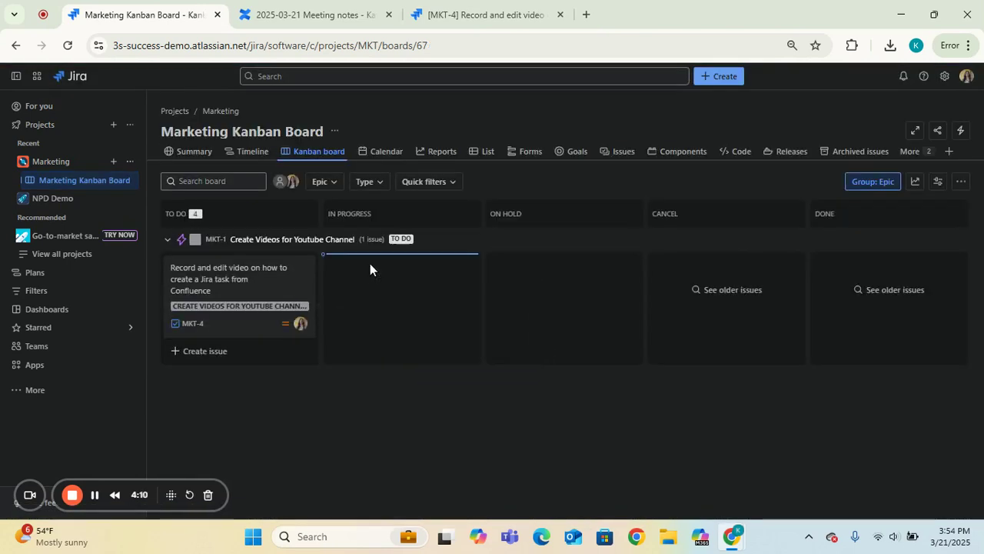